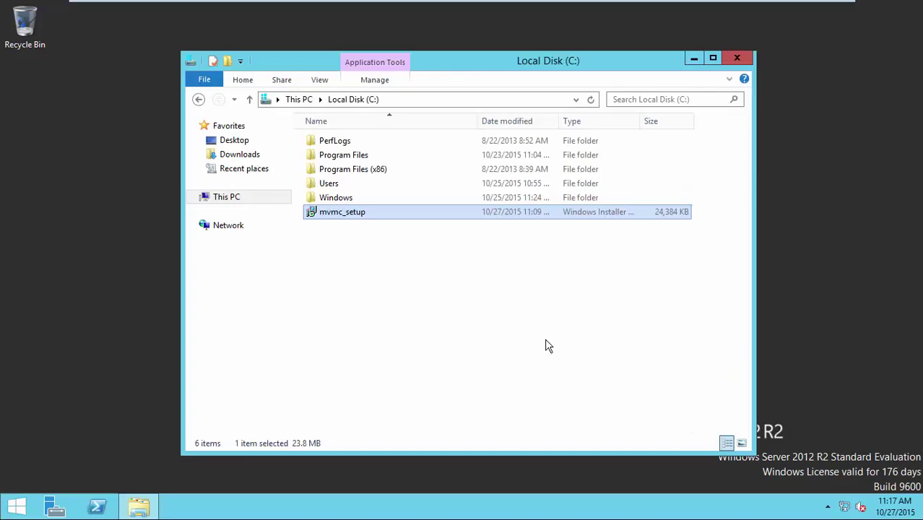
Step: Install Microsoft Virtual Machine Converter from mvmc_setup, accepting the license terms and the default destination folder
click(338, 239)
double_click(330, 218)
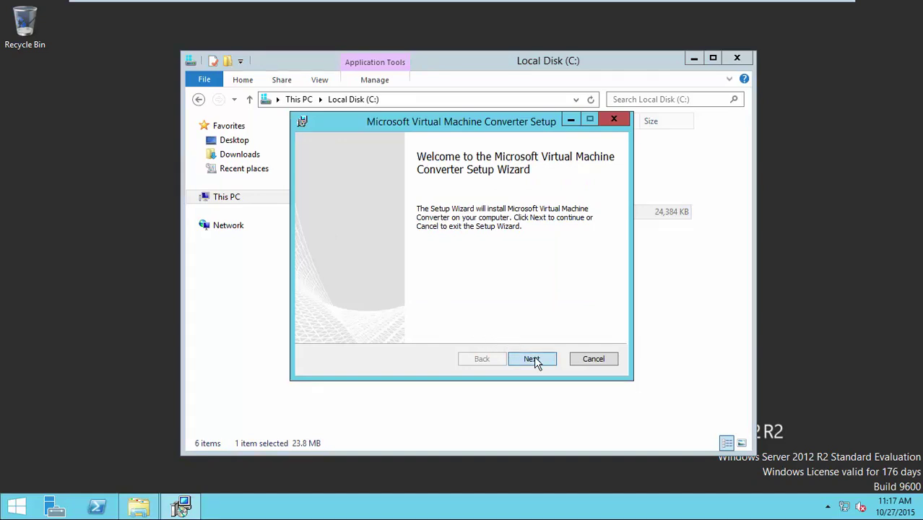
click(532, 359)
click(432, 326)
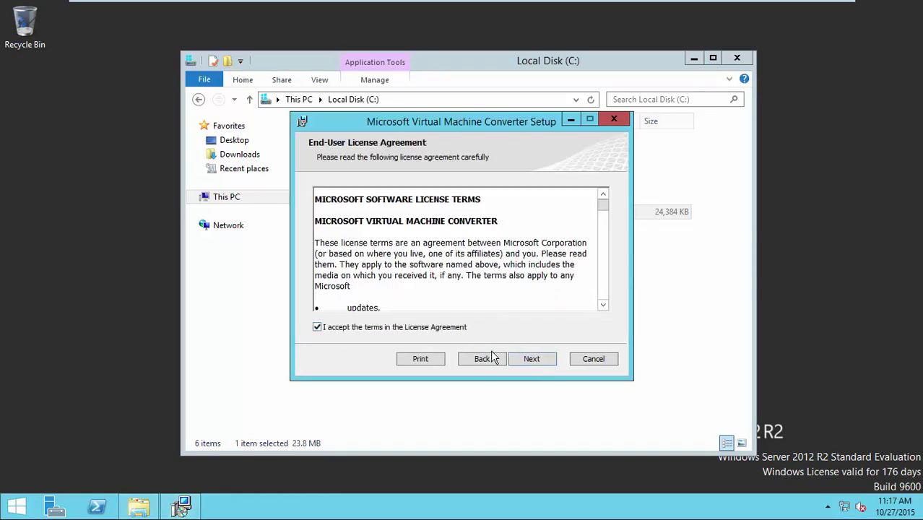
click(525, 364)
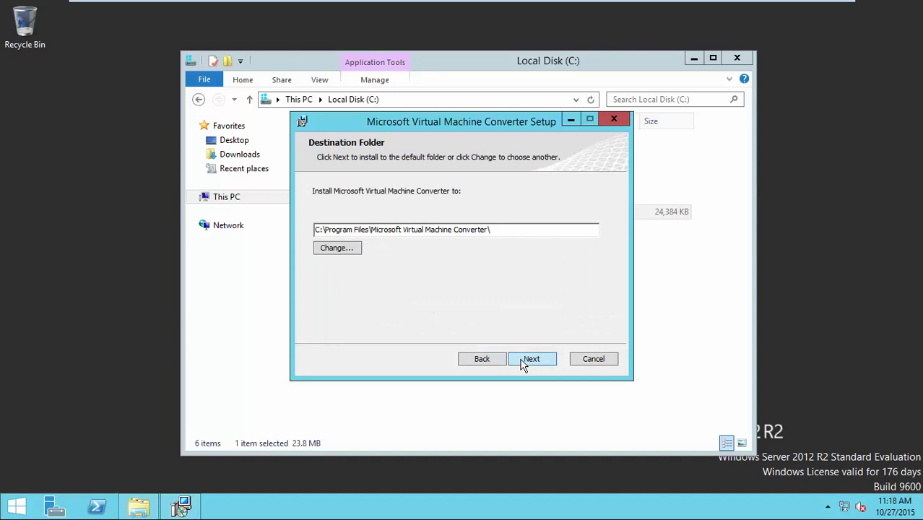
click(524, 363)
click(525, 364)
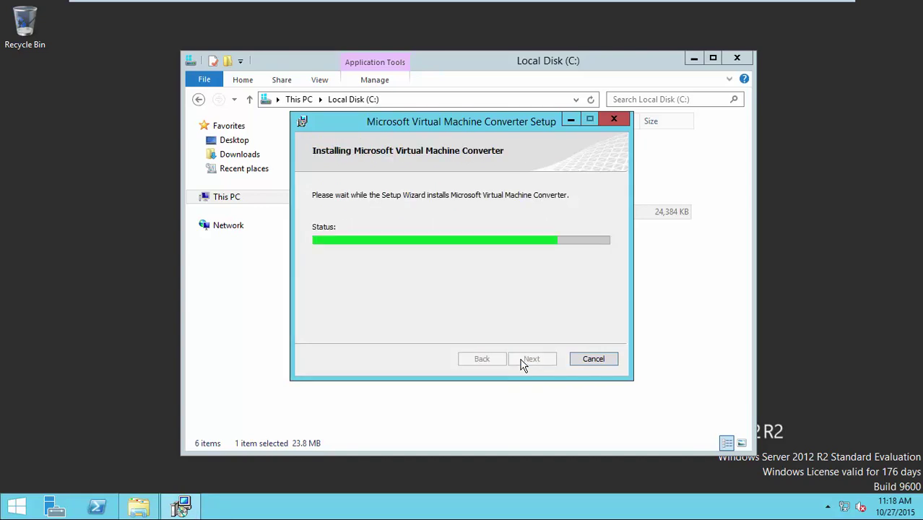
click(523, 363)
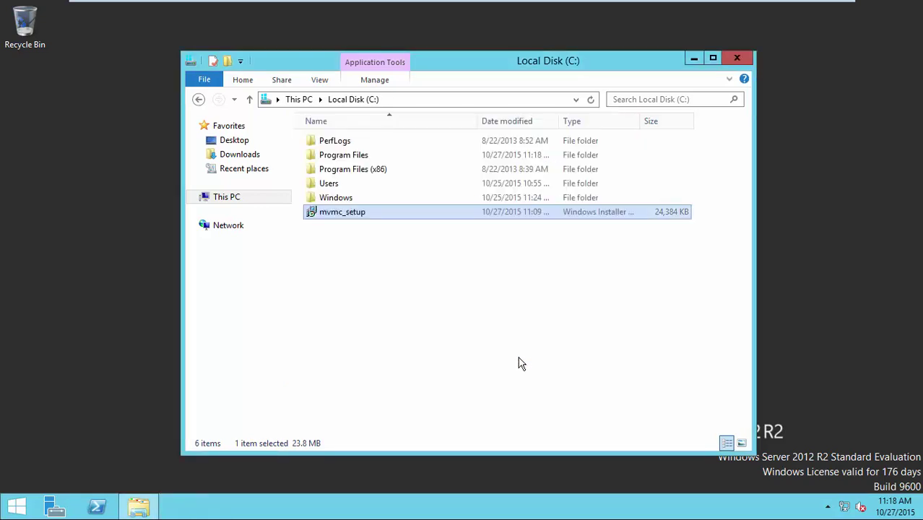
Step: Launch Microsoft Virtual Machine Converter from the list of installed apps
click(17, 507)
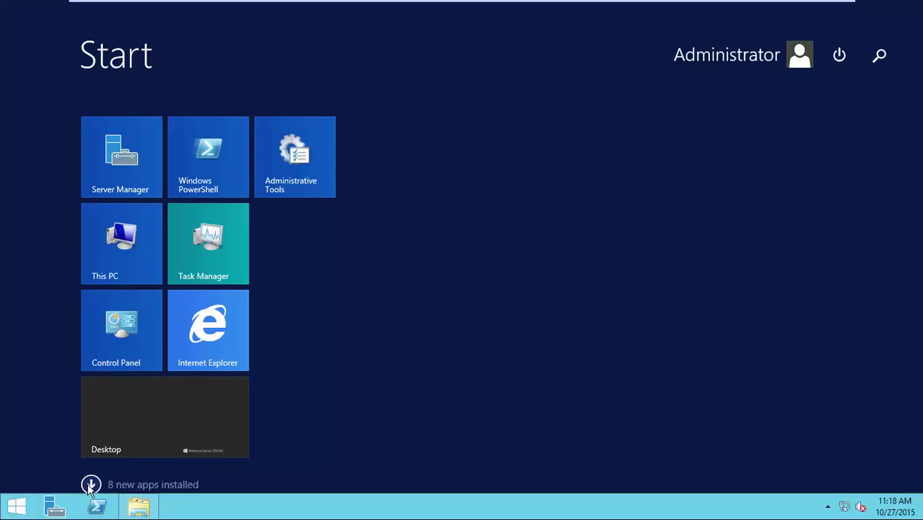
click(88, 484)
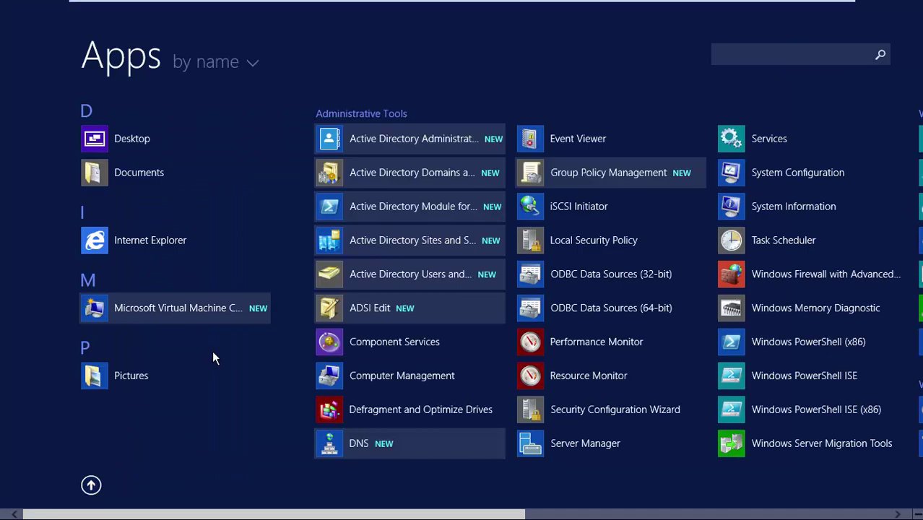
click(204, 315)
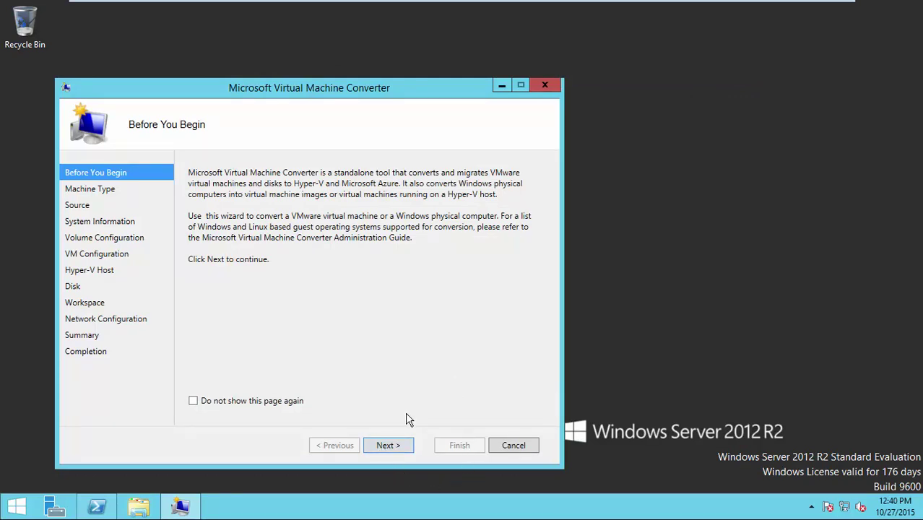
Step: Choose a physical machine conversion with 192.168.1.95 as the source, using the administrator credentials
click(395, 446)
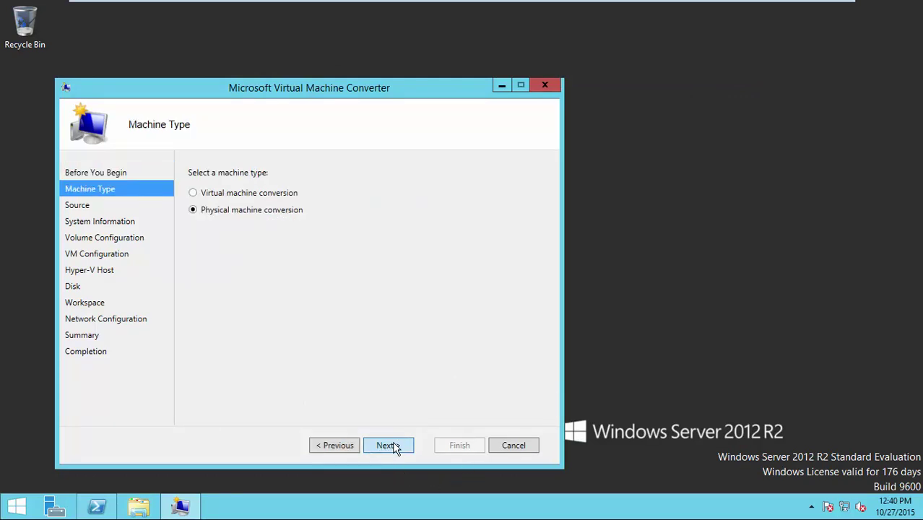
click(394, 446)
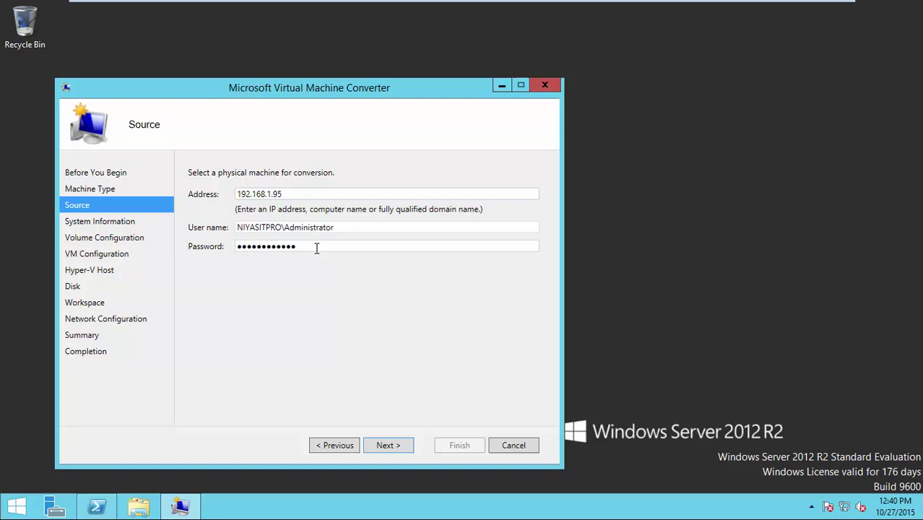
click(381, 448)
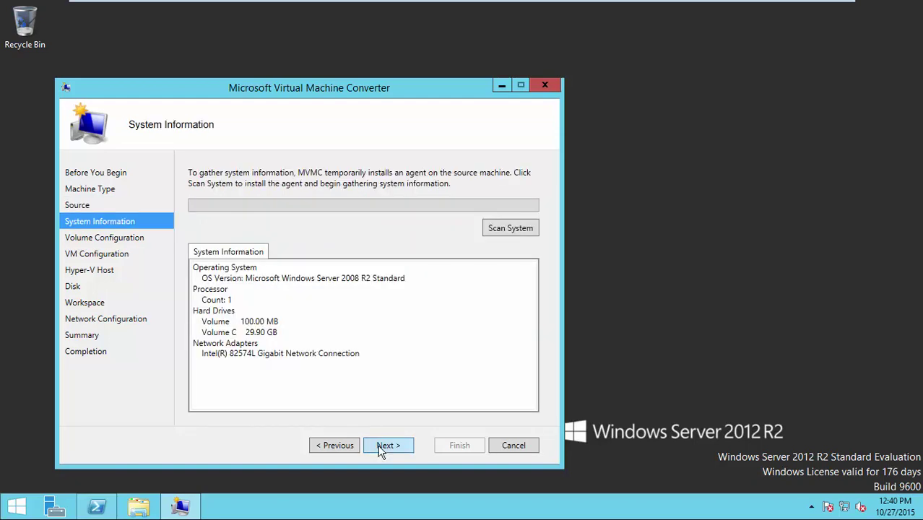
Step: Include both source volumes as Dynamic VHDs and configure the virtual machine as VM1 with 1 processor and 2048 MB memory
click(381, 448)
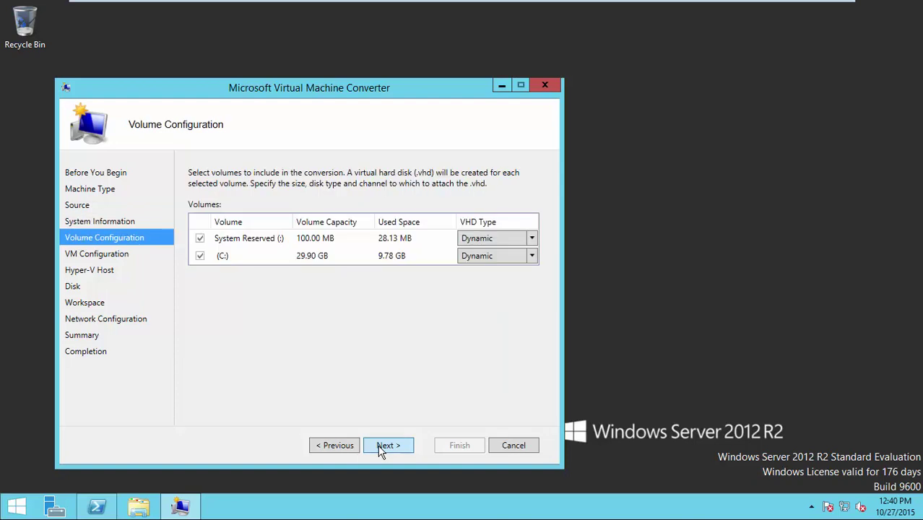
click(385, 445)
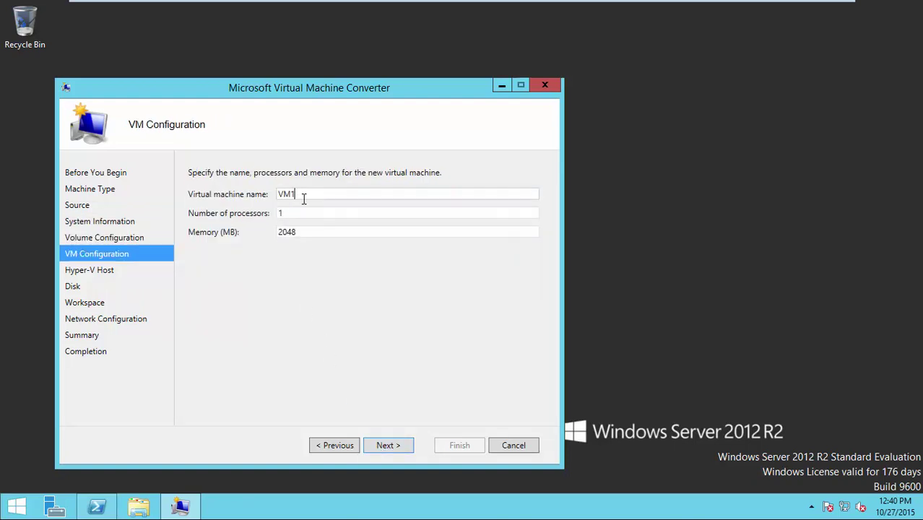
click(388, 445)
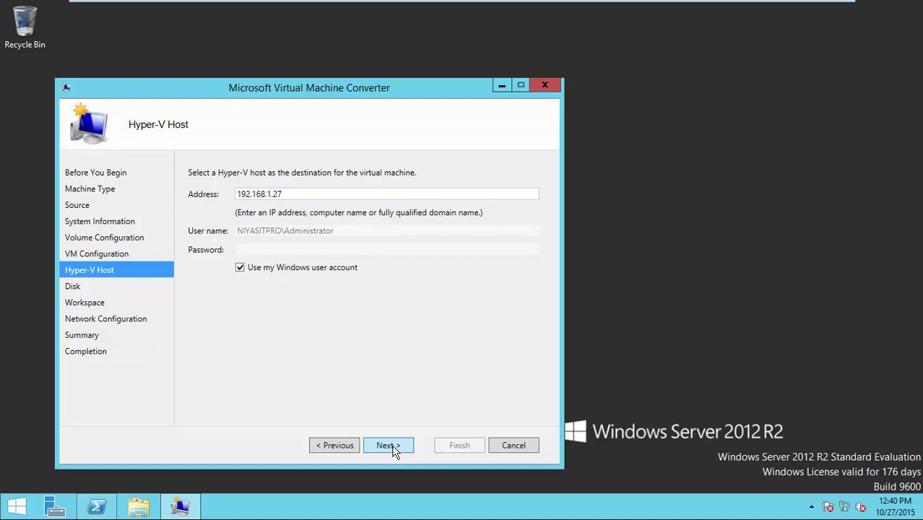
Step: Specify 192.168.1.27 as the Hyper-V host using the Windows user account, and \\192.168.1.27\Hyperv as the virtual hard disk path
click(388, 445)
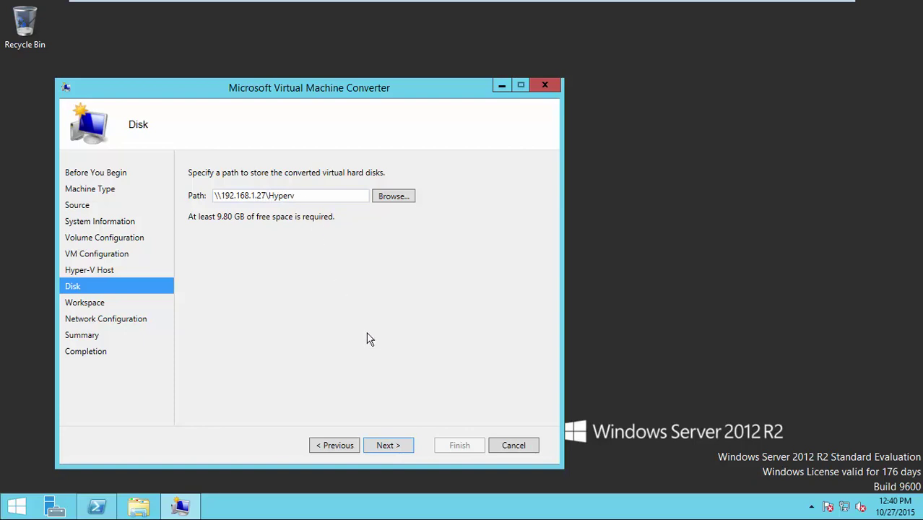
click(392, 446)
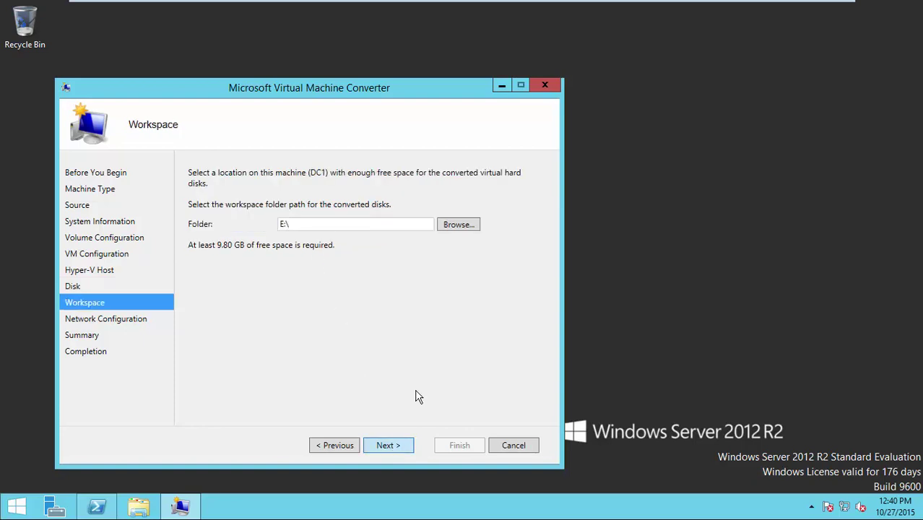
Step: Select Removable Disk (E:) as the workspace folder for the converted disks
click(458, 226)
click(401, 303)
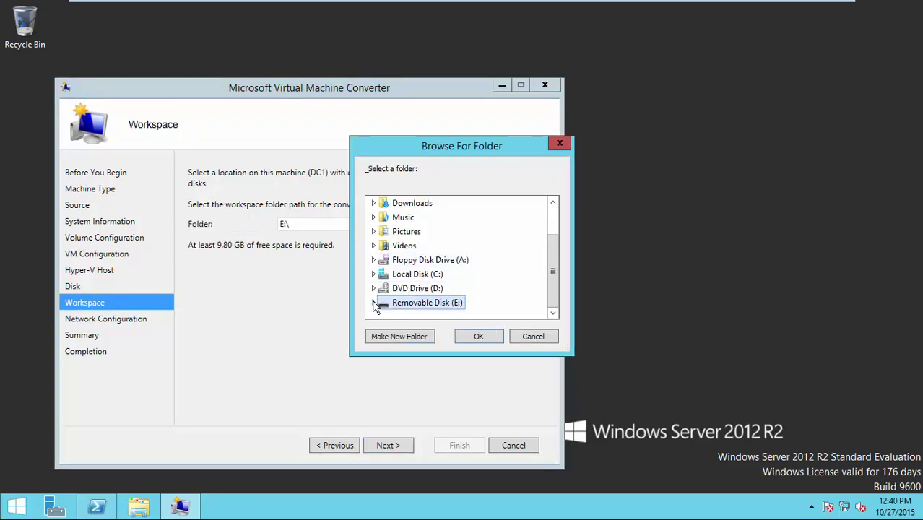
click(478, 337)
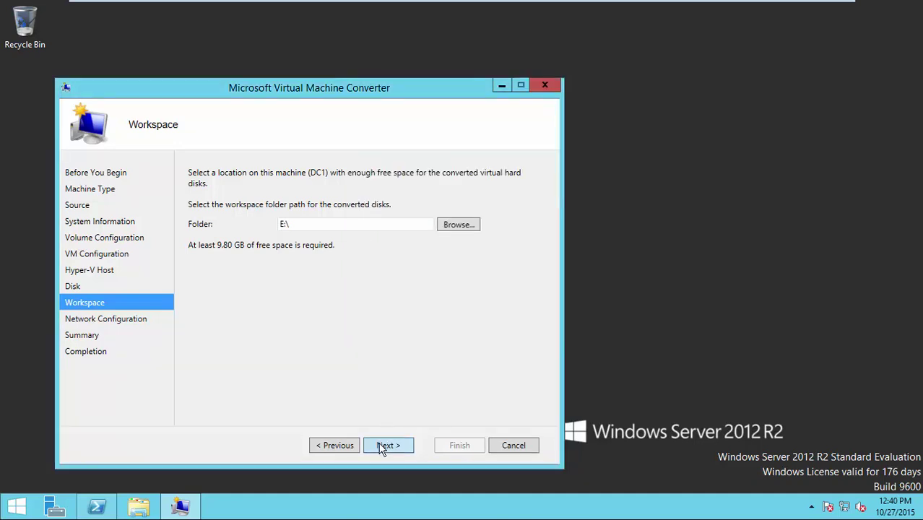
click(388, 445)
Step: Accept the network configuration and start the conversion, widening the Start Time column in the task list
click(383, 446)
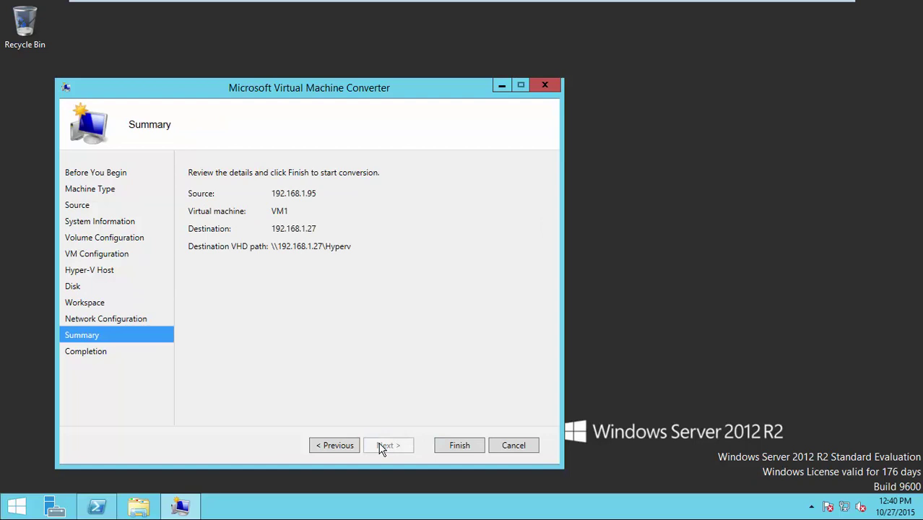
click(446, 446)
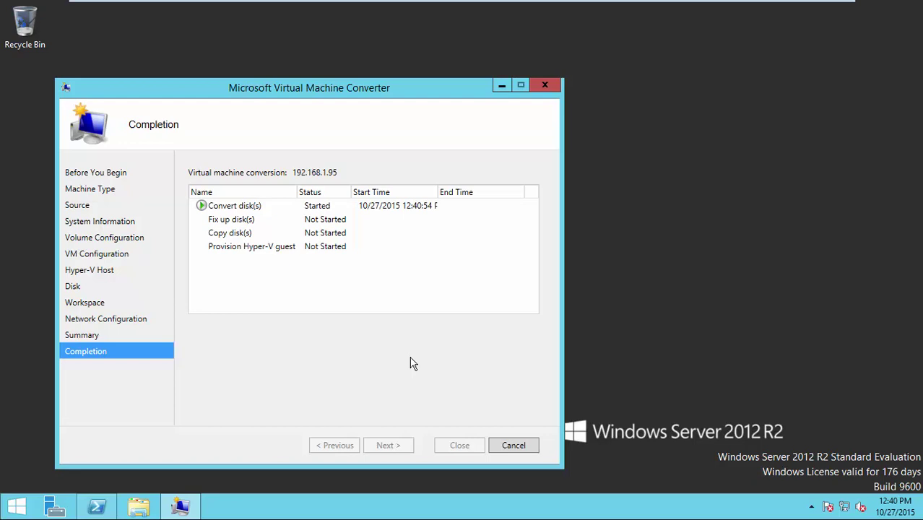
drag(437, 192, 460, 194)
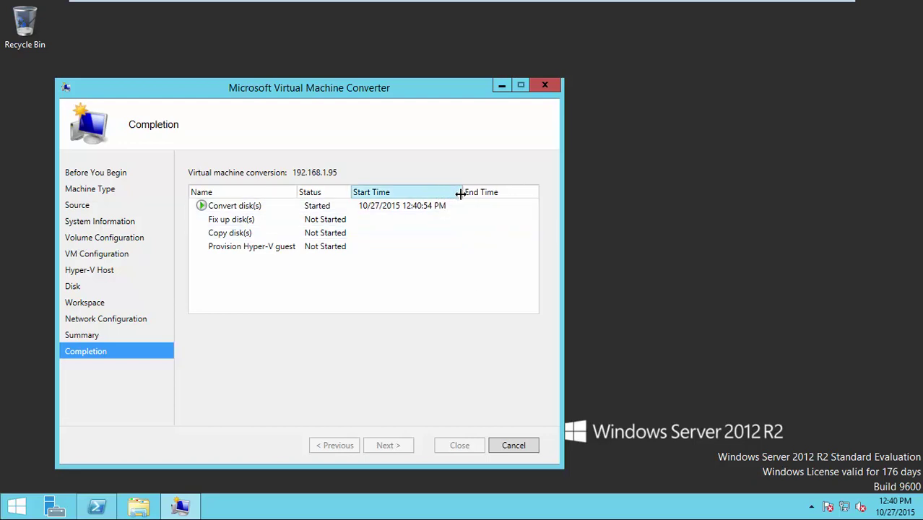
mouse_move(801, 5)
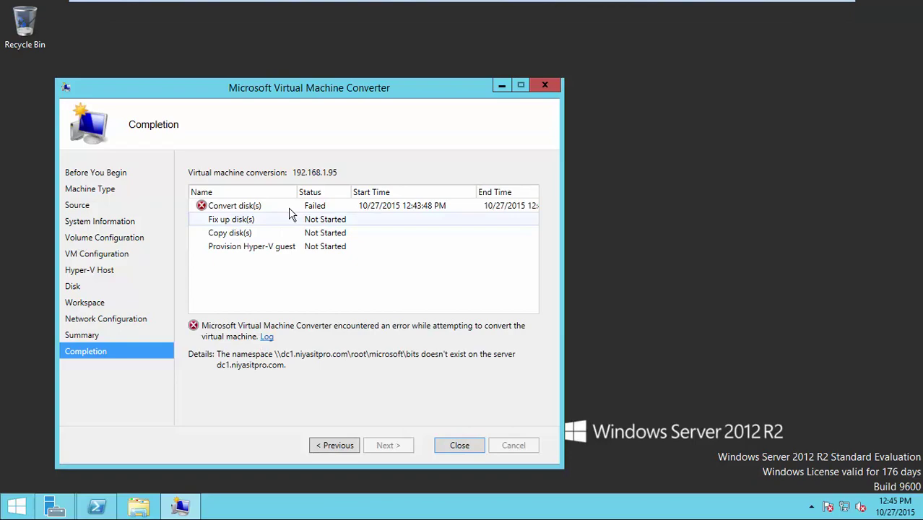
Step: Open the conversion log, examine the error message at its end, and close the log
click(268, 338)
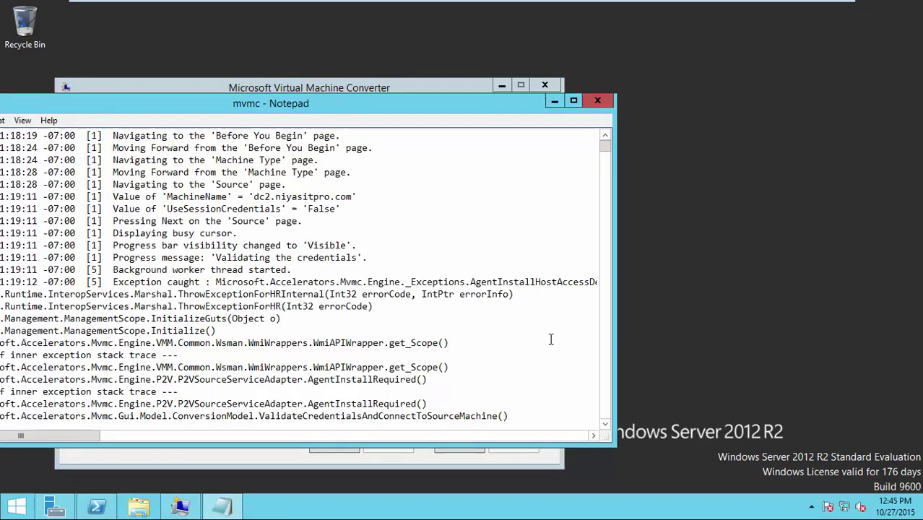
drag(605, 147, 605, 413)
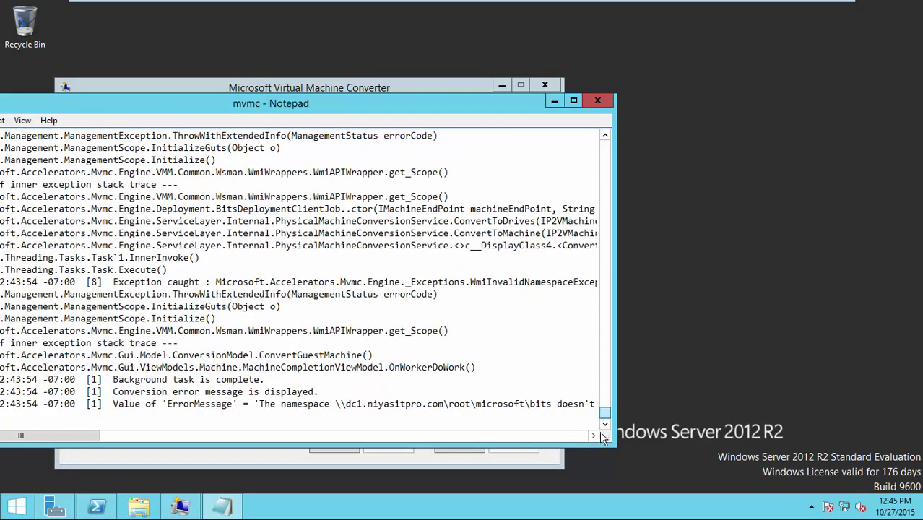
drag(259, 404, 595, 404)
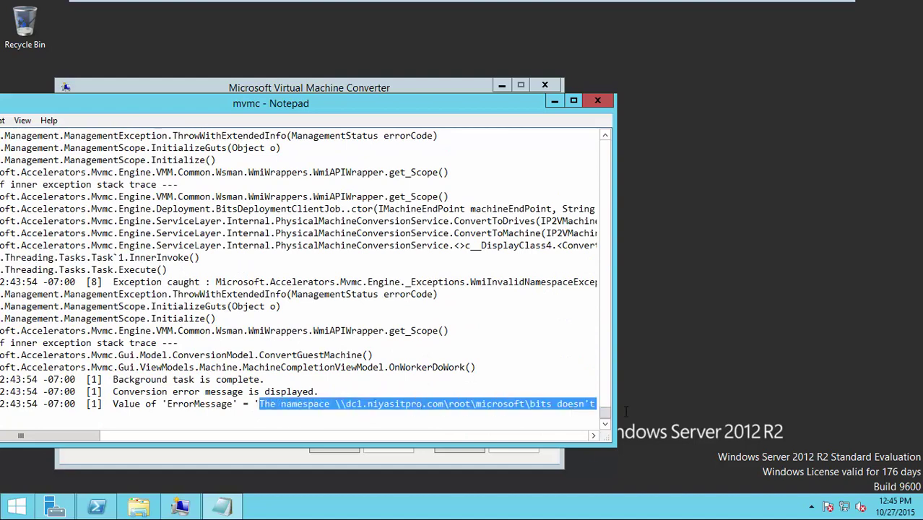
click(597, 102)
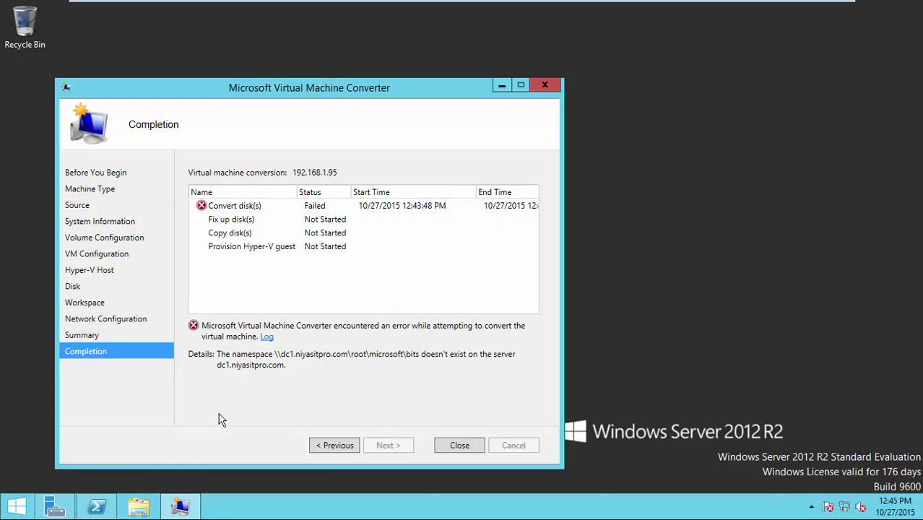
Step: Switch to Server Manager and start a role-based Add Roles and Features installation, proceeding to the feature selection
click(54, 505)
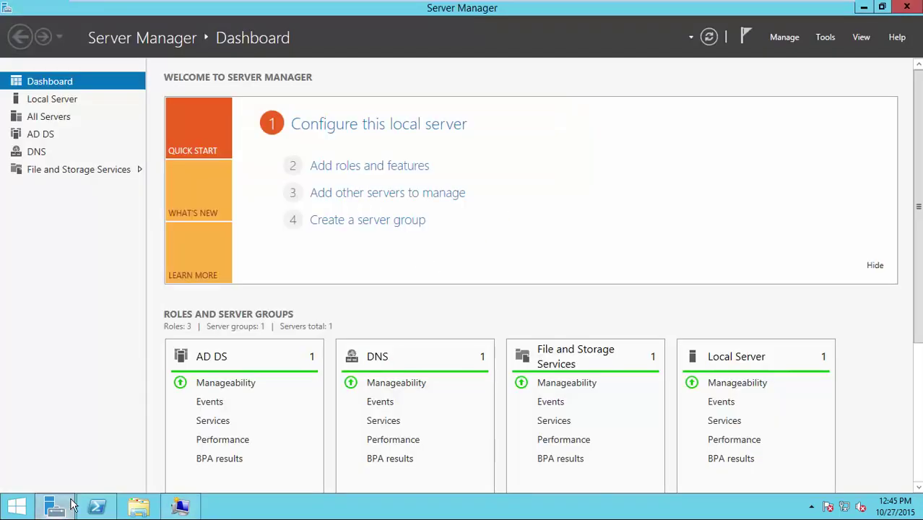
click(402, 172)
click(420, 418)
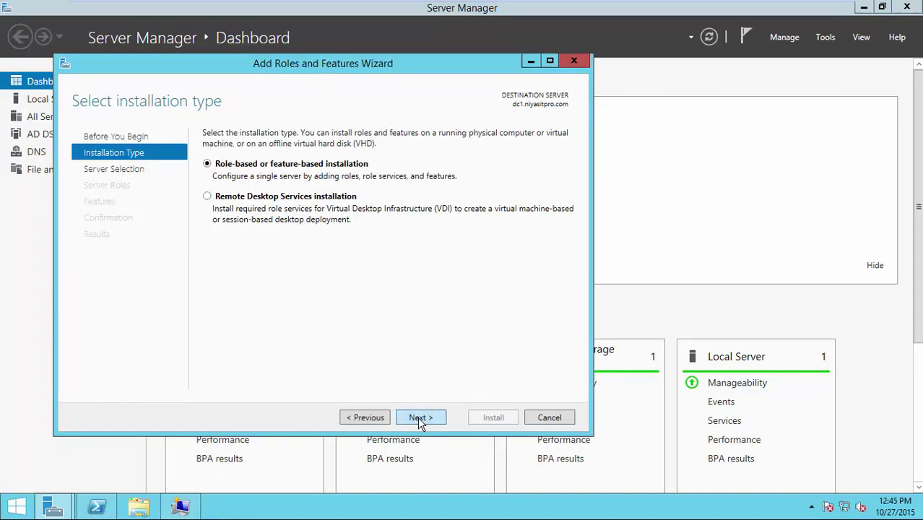
click(420, 418)
click(420, 419)
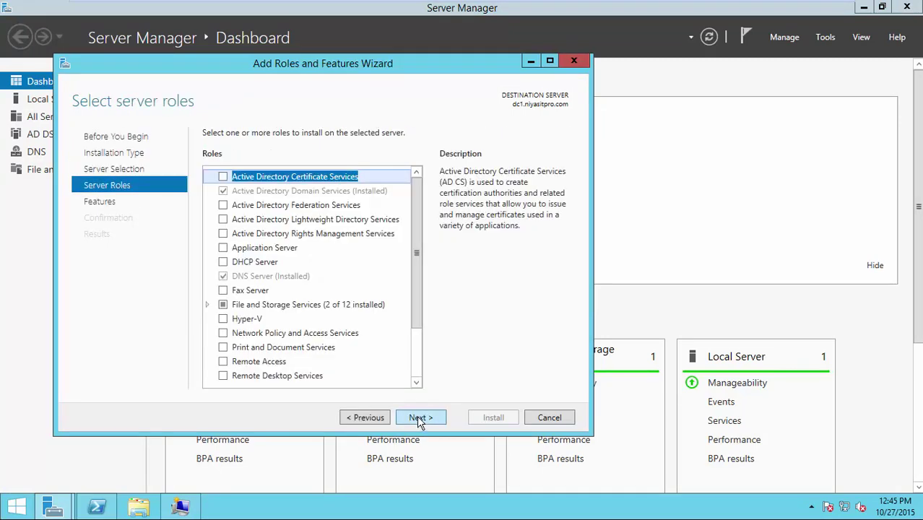
click(421, 418)
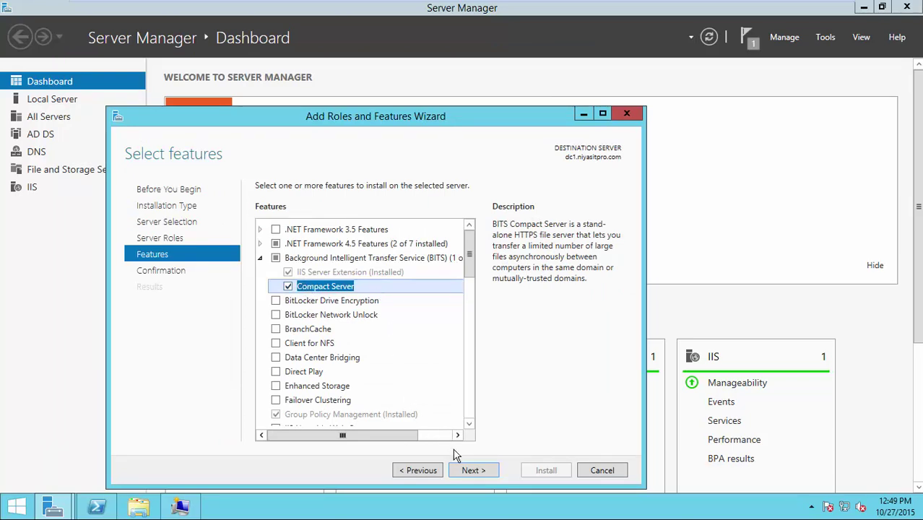
Step: Install the Compact Server feature of Background Intelligent Transfer Service (BITS) and close the wizard
click(462, 470)
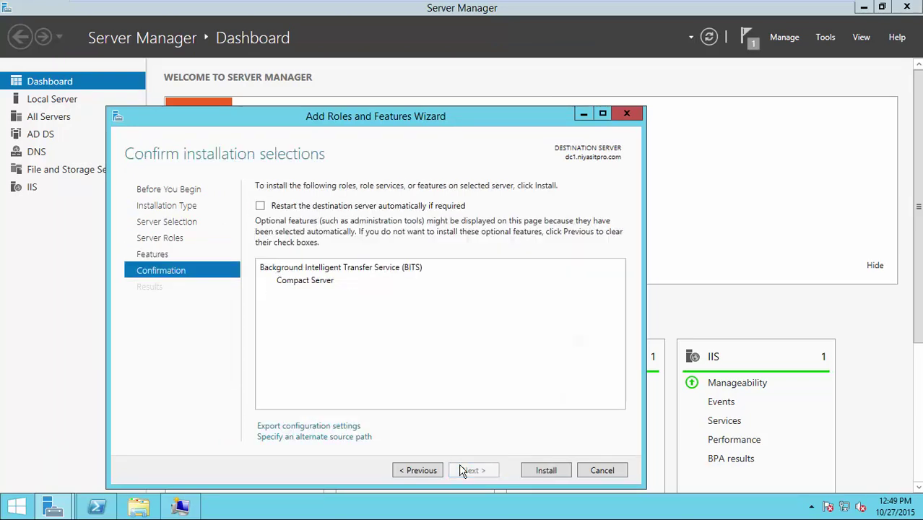
click(534, 472)
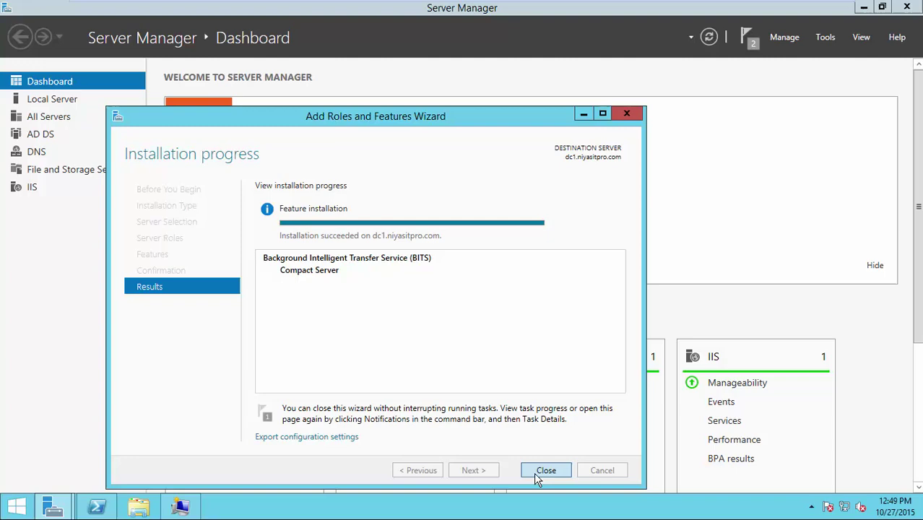
click(533, 473)
Step: Switch back to Microsoft Virtual Machine Converter, return to the summary, and run the conversion again
click(191, 508)
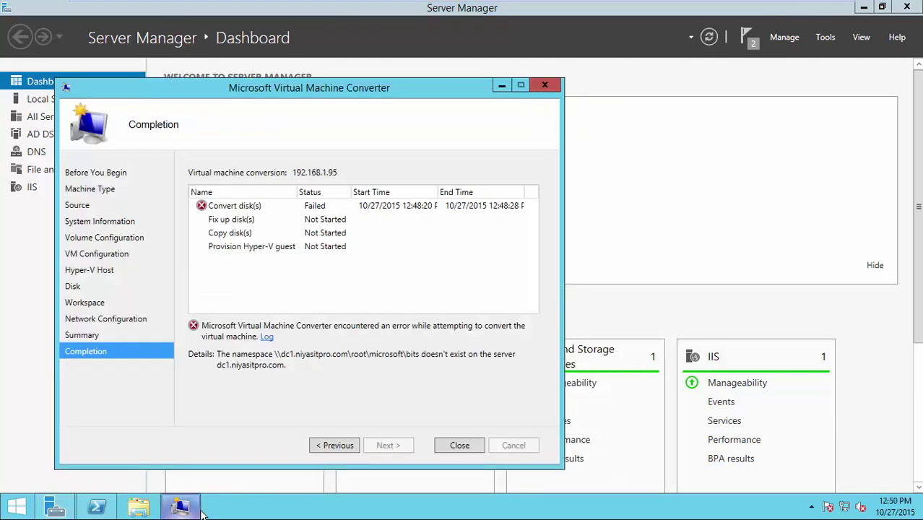
click(336, 445)
click(443, 448)
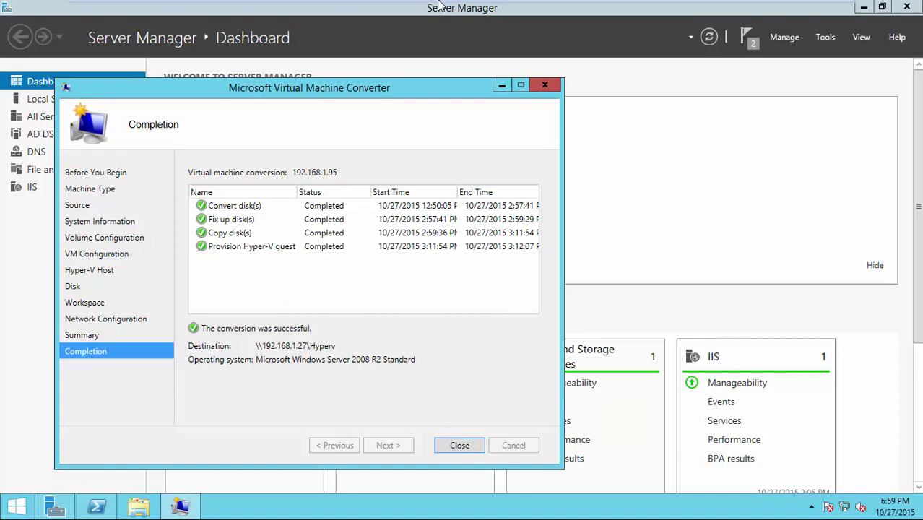
mouse_move(439, 5)
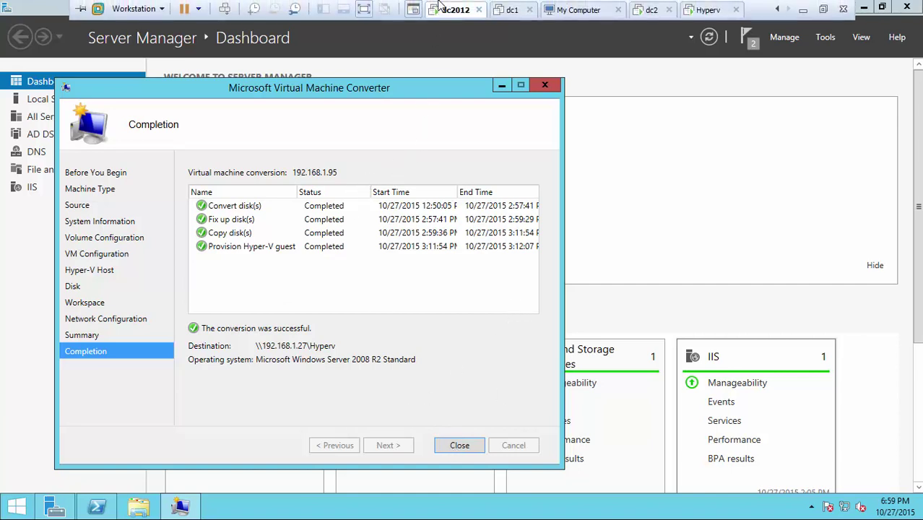
Step: Switch to the Hyperv machine and open Hyper-V Manager for the HYPERV server
click(712, 11)
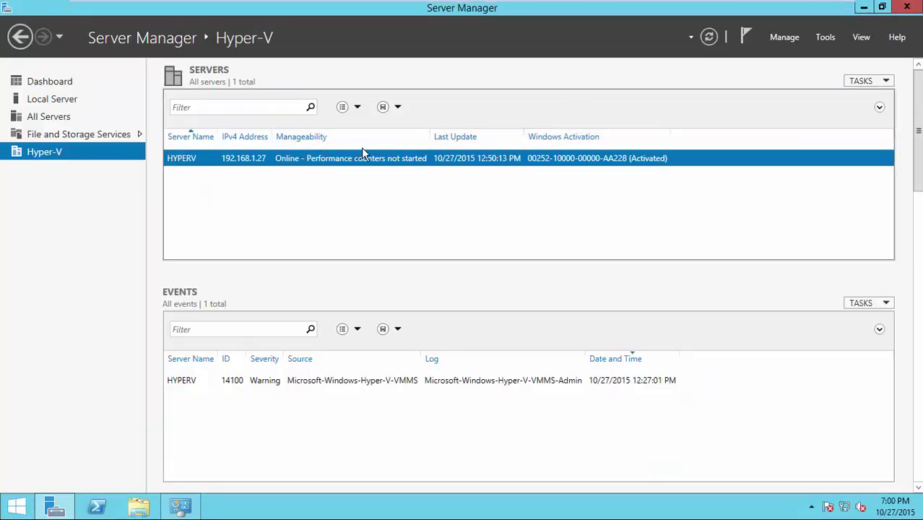
right_click(183, 162)
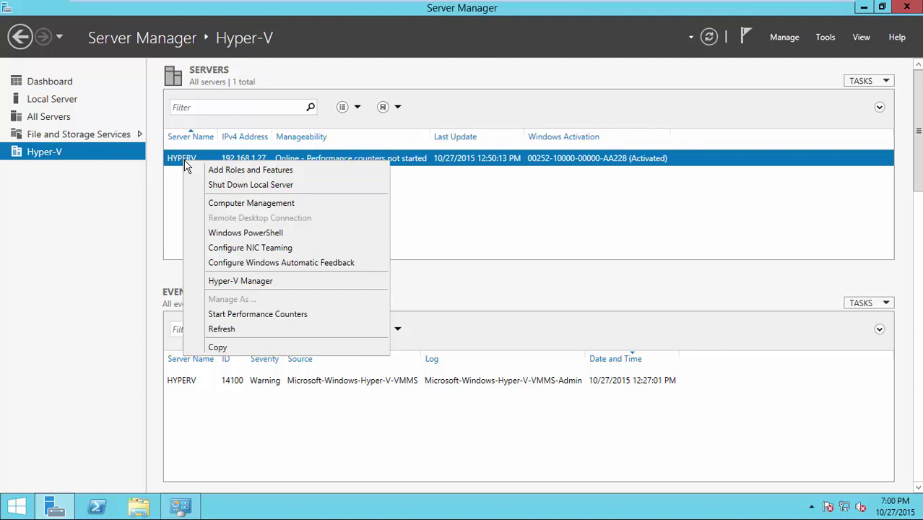
click(265, 281)
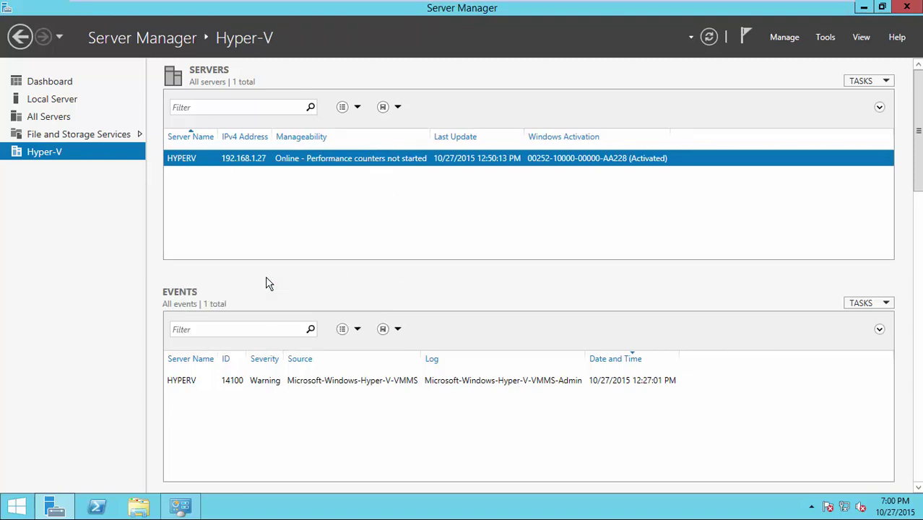
Step: Start the converted virtual machine VM1, connect to its console, and choose to start Windows normally
right_click(238, 110)
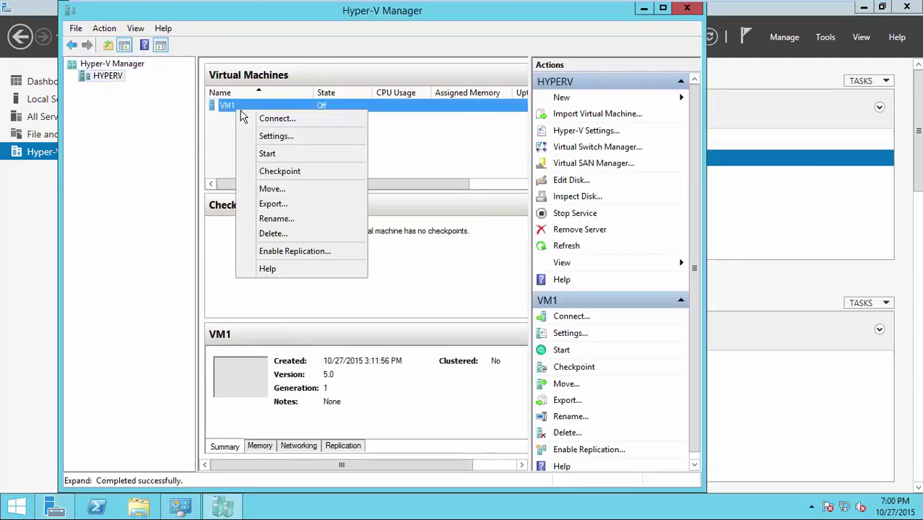
click(275, 156)
right_click(274, 110)
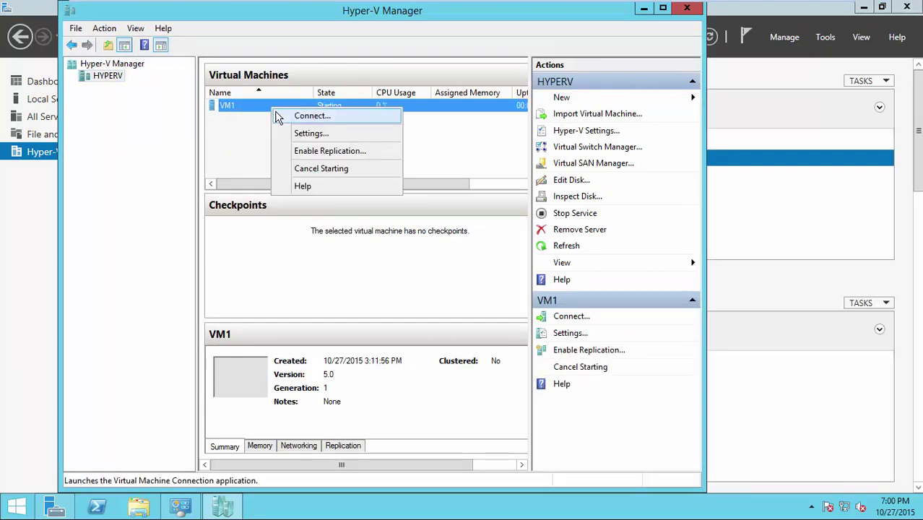
click(279, 117)
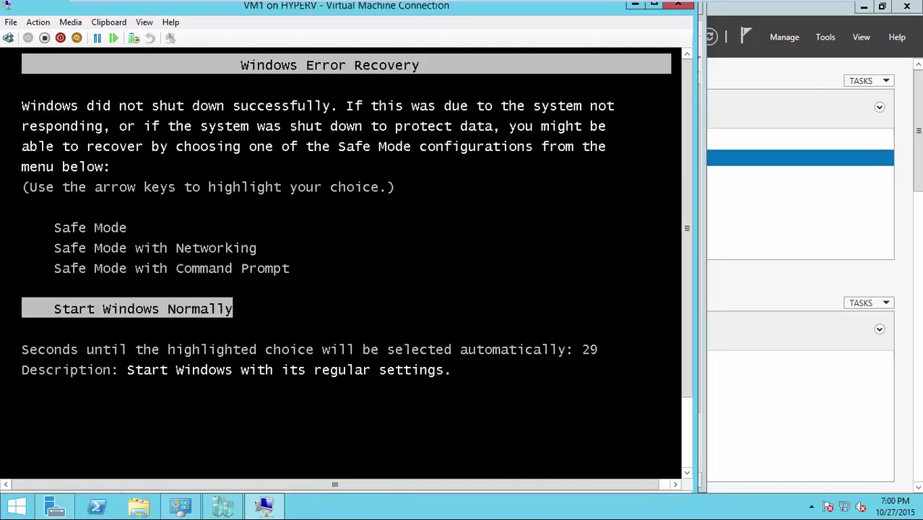
key(Return)
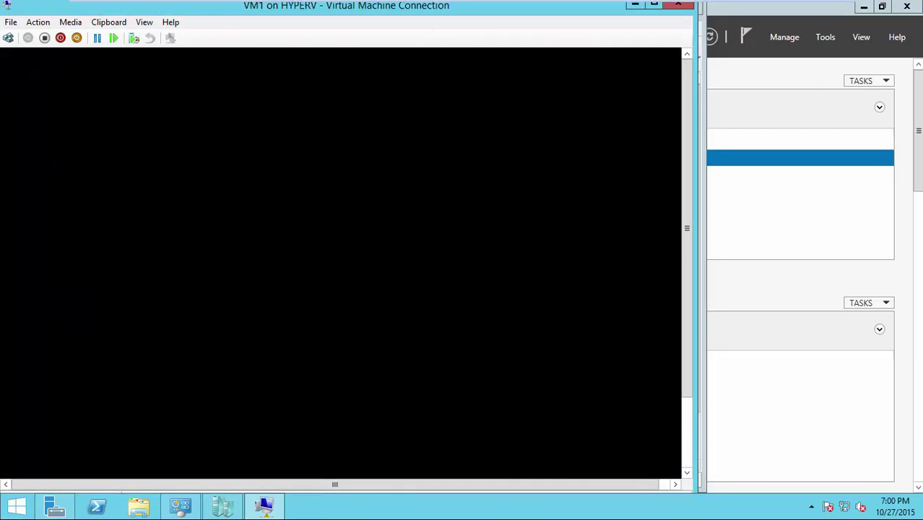